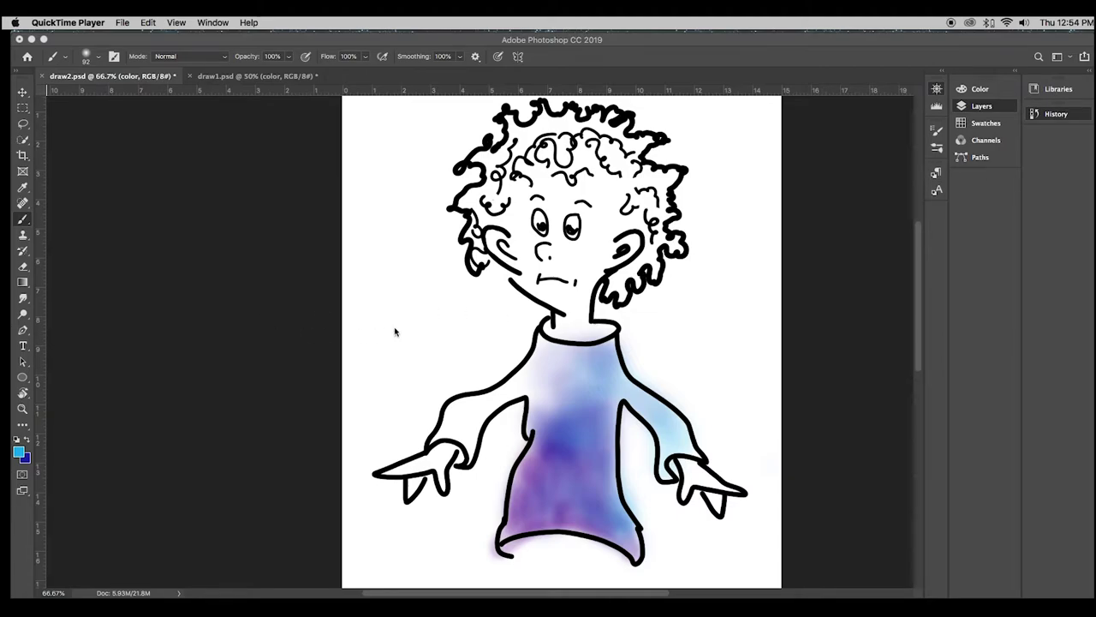
- Activate the Photoshop window, then open and close the brush preset picker
left_click(406, 327)
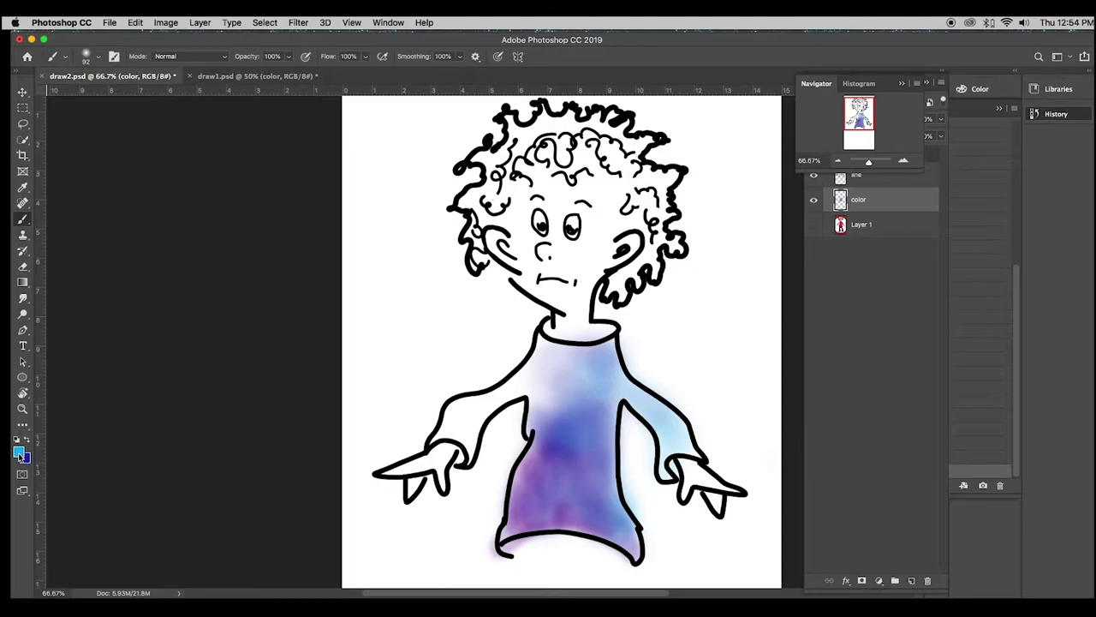
left_click(100, 60)
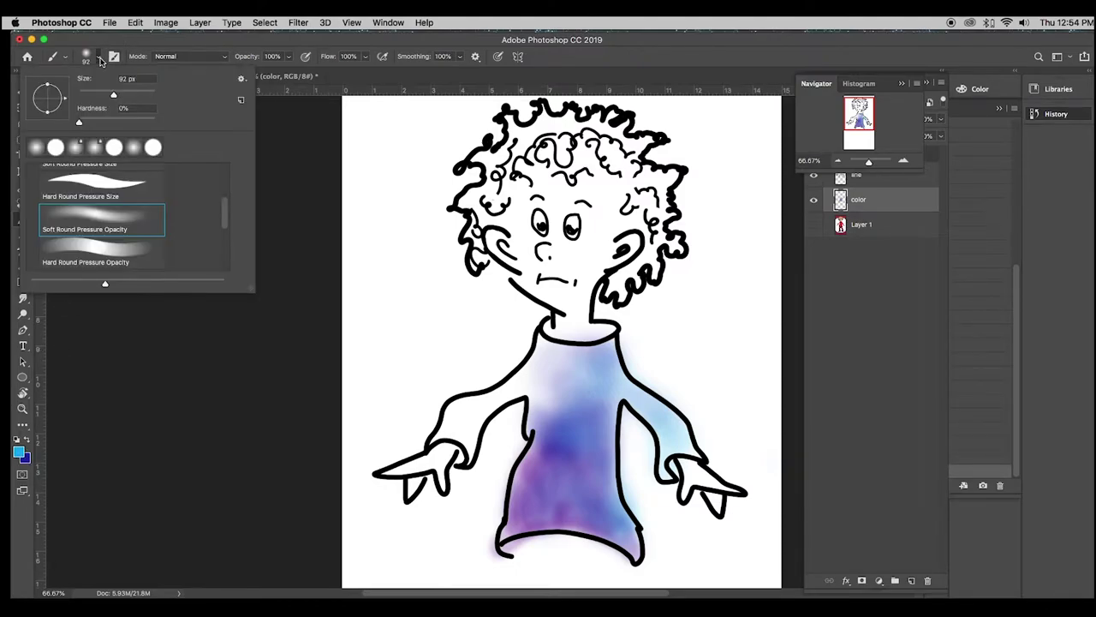
left_click(100, 60)
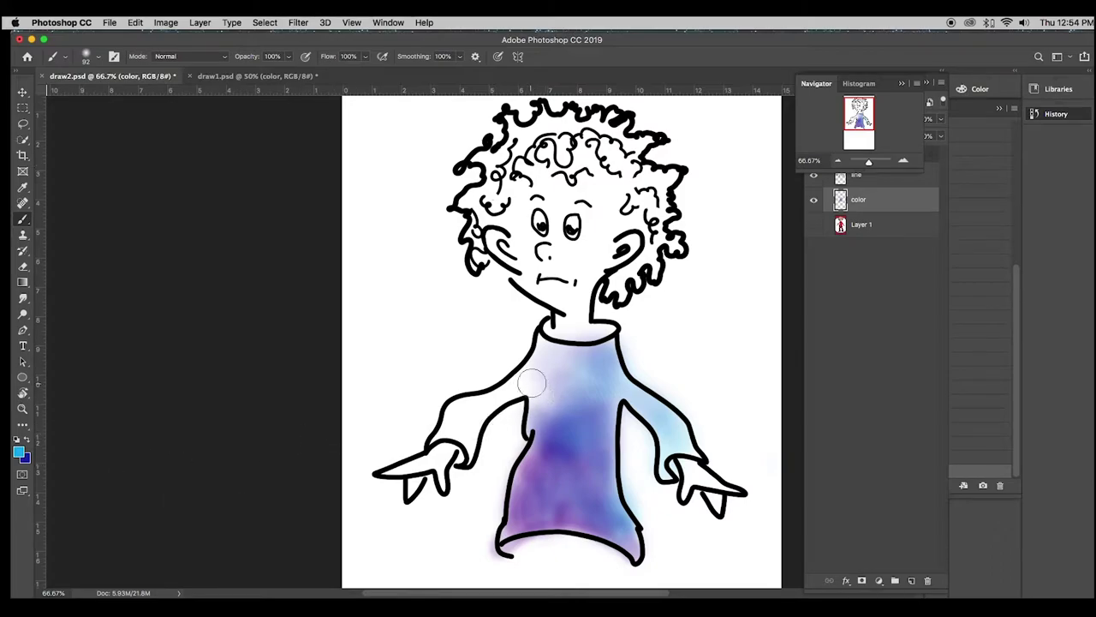
- Paint light cyan on the left shoulder and sleeve, then shade the chest dark blue
mouse_move(549, 355)
left_mouse_down()
mouse_move(518, 386)
mouse_move(550, 366)
mouse_move(585, 374)
mouse_move(541, 362)
mouse_move(548, 347)
mouse_move(520, 383)
mouse_move(463, 410)
mouse_move(442, 439)
left_mouse_up()
mouse_move(480, 405)
left_mouse_down()
mouse_move(470, 456)
mouse_move(512, 385)
left_mouse_up()
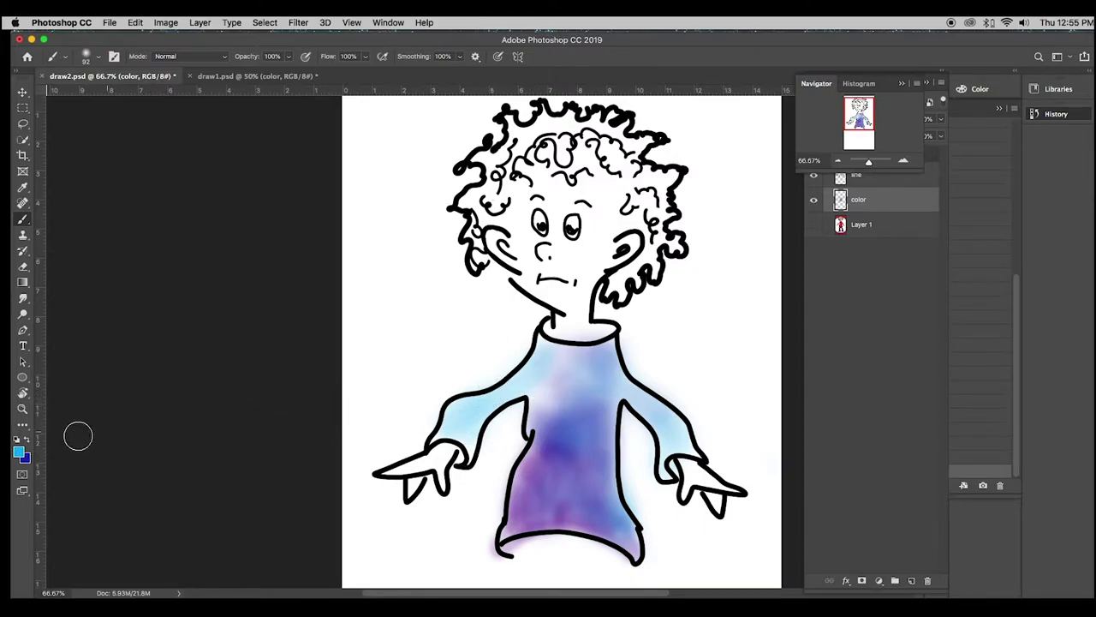
left_click(29, 439)
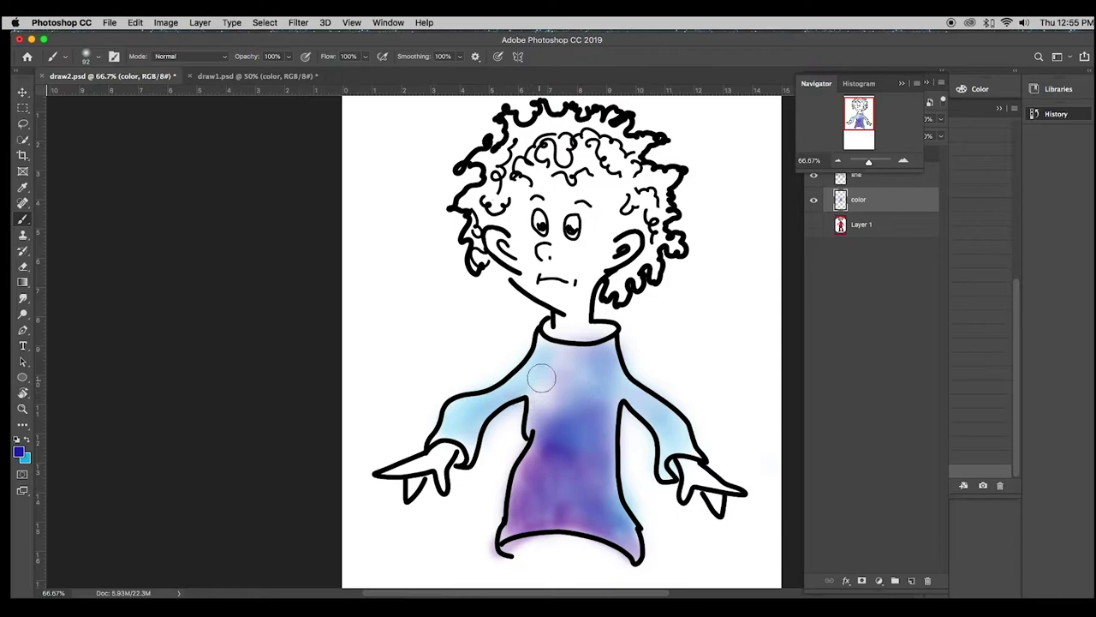
mouse_move(541, 377)
left_mouse_down()
mouse_move(532, 444)
mouse_move(535, 426)
mouse_move(580, 400)
mouse_move(620, 403)
mouse_move(619, 394)
mouse_move(608, 436)
mouse_move(534, 401)
mouse_move(536, 439)
mouse_move(527, 406)
mouse_move(507, 405)
mouse_move(483, 425)
mouse_move(471, 473)
mouse_move(500, 427)
left_mouse_up()
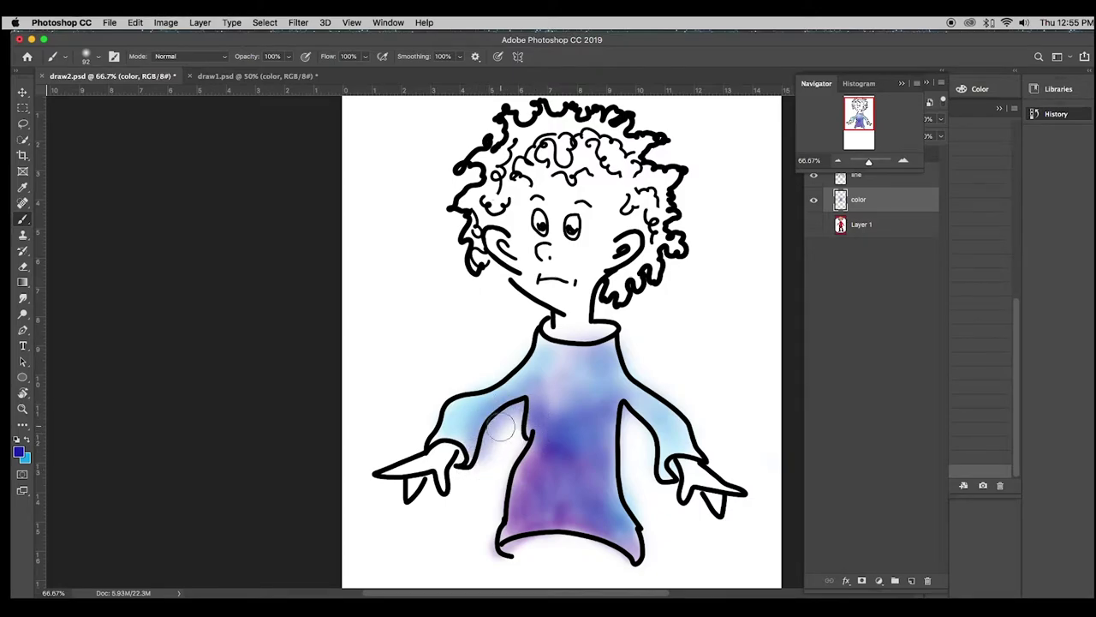
- Test-erase a patch beside the left sleeve, undo it, and return to the Brush
left_click(23, 266)
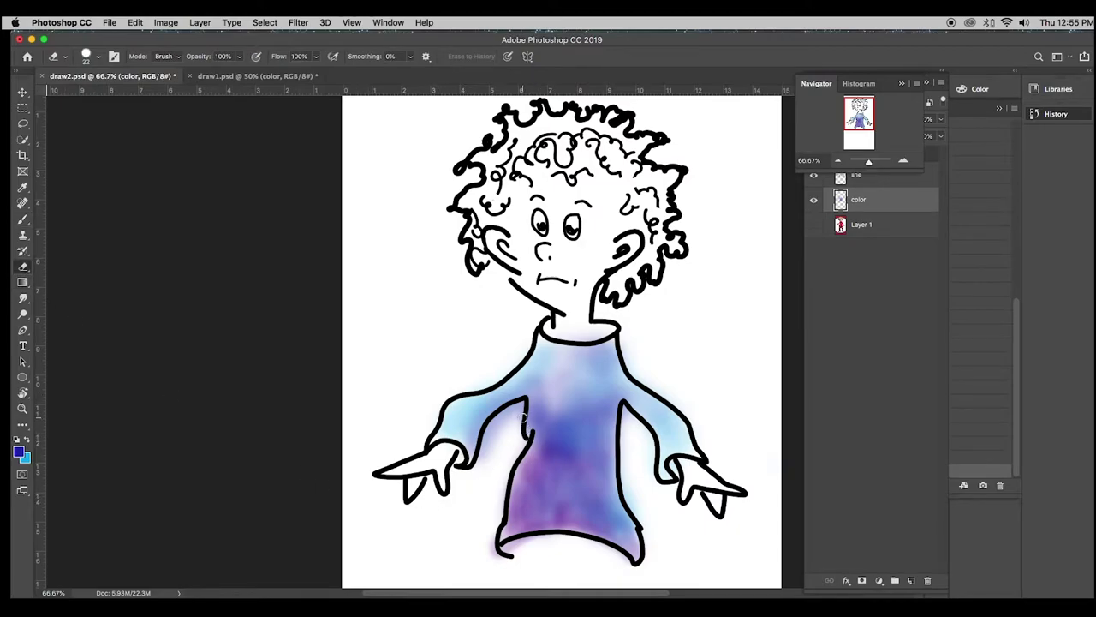
mouse_move(516, 417)
left_mouse_down()
mouse_move(492, 433)
mouse_move(473, 474)
left_mouse_up()
key("ctrl+z")
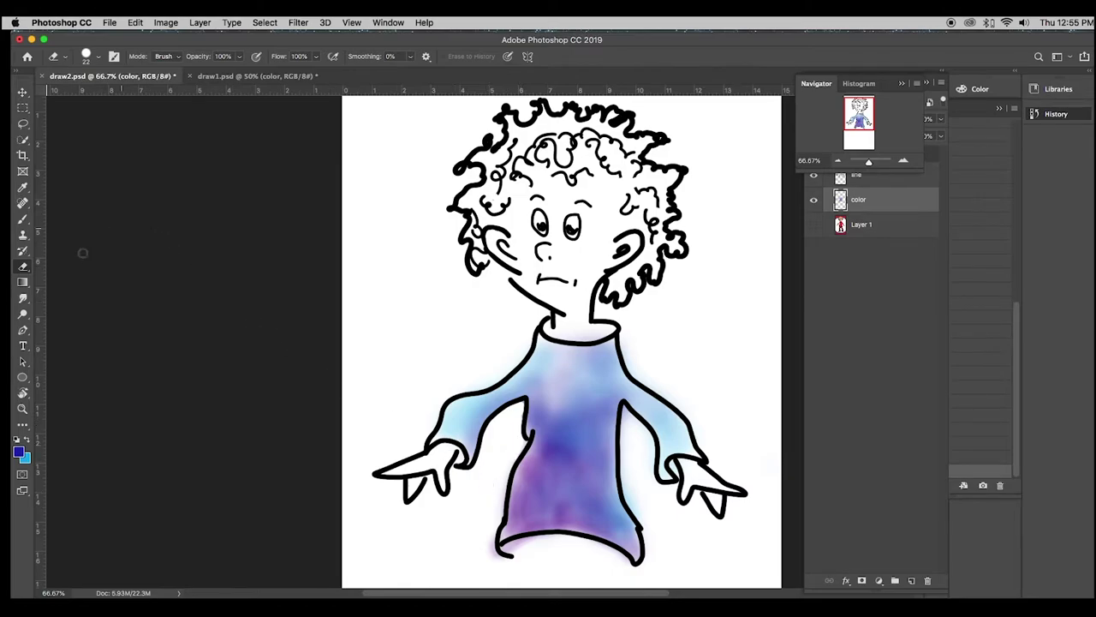
left_click(23, 218)
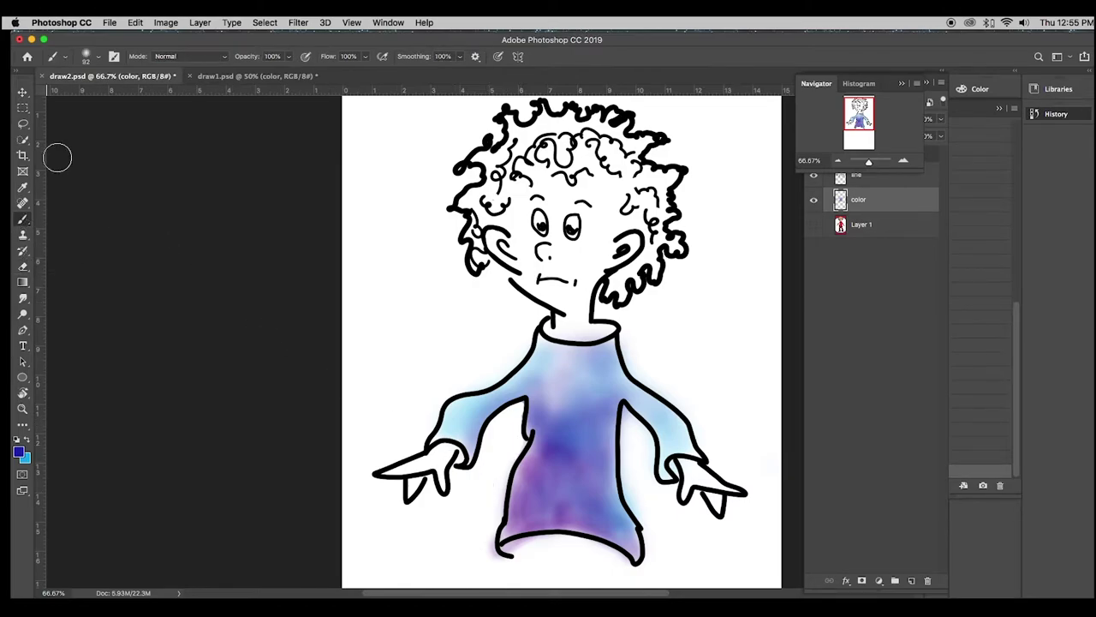
- Choose the Hard Round Pressure Opacity brush preset at 38 px
left_click(66, 59)
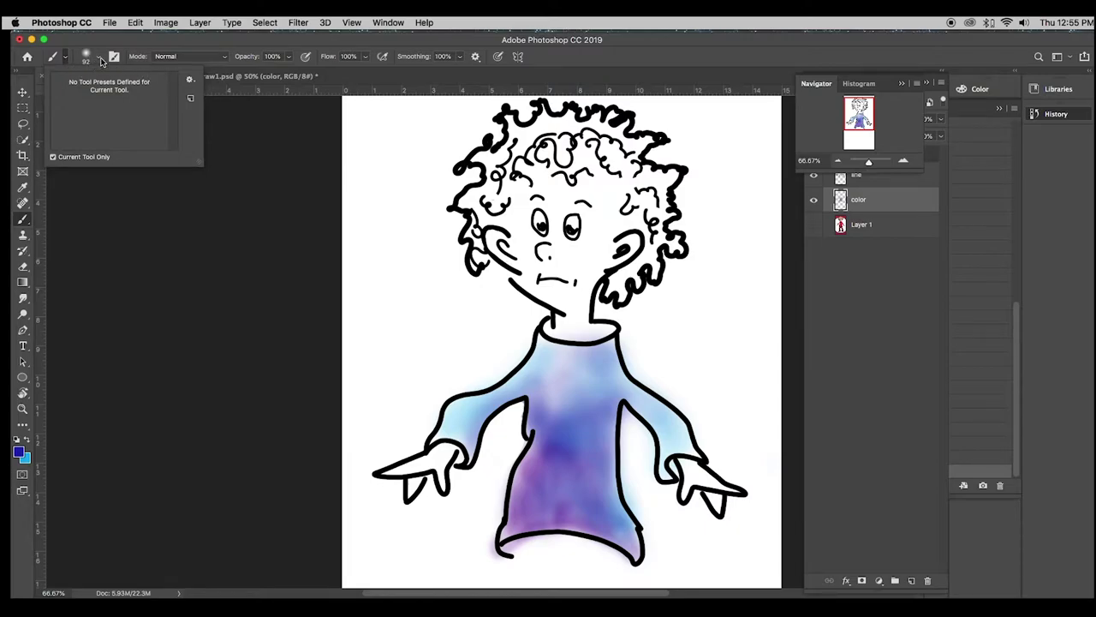
left_click(101, 65)
left_click(100, 60)
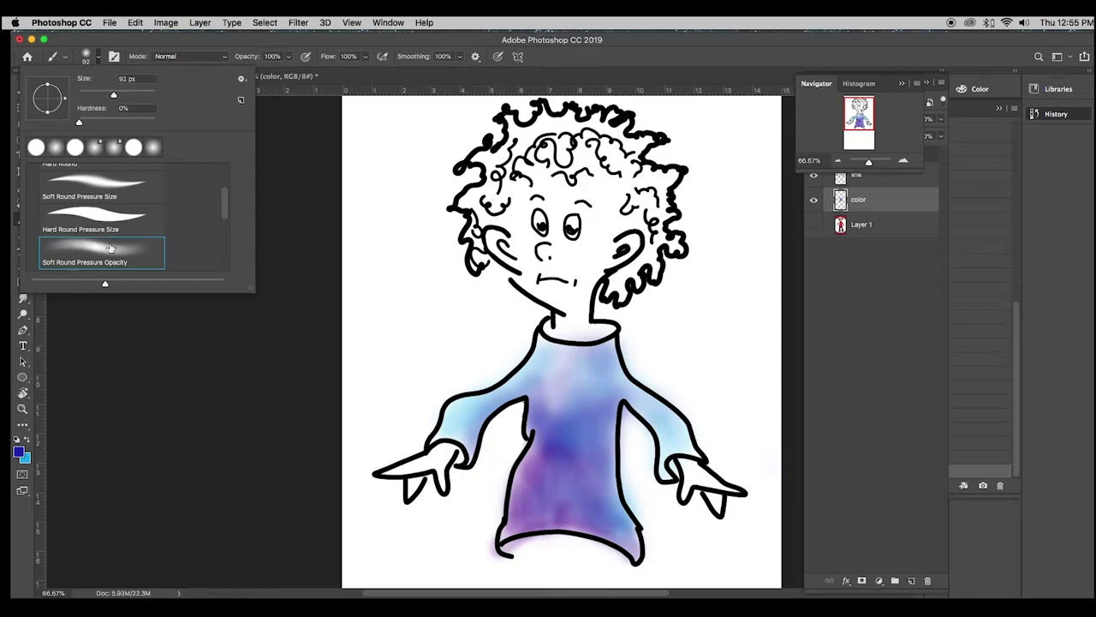
scroll(109, 247, "down", 1)
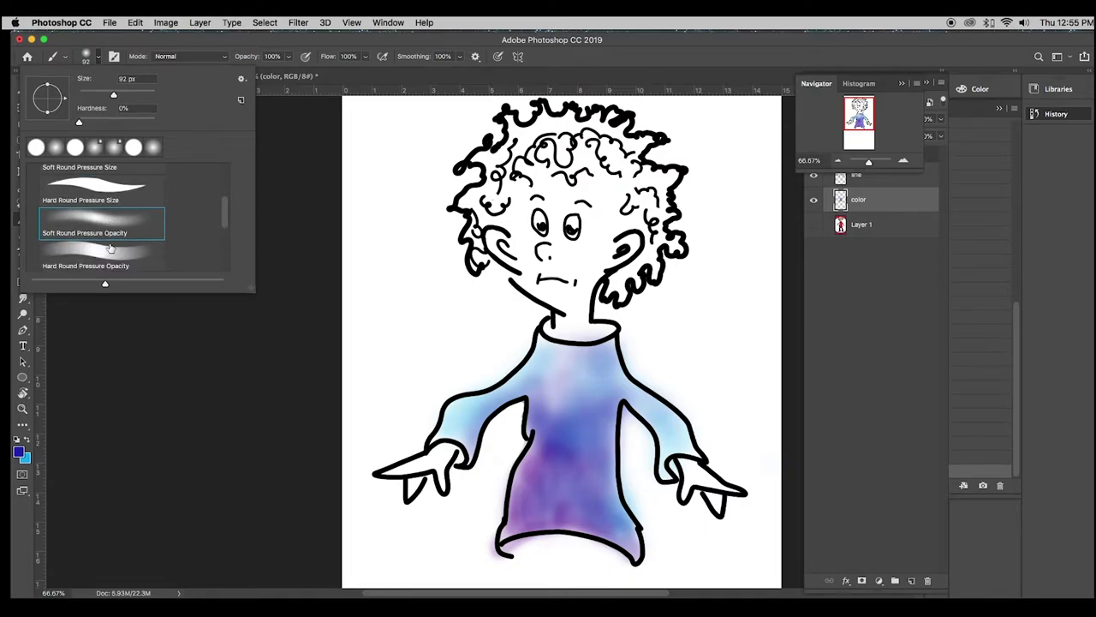
left_click(108, 259)
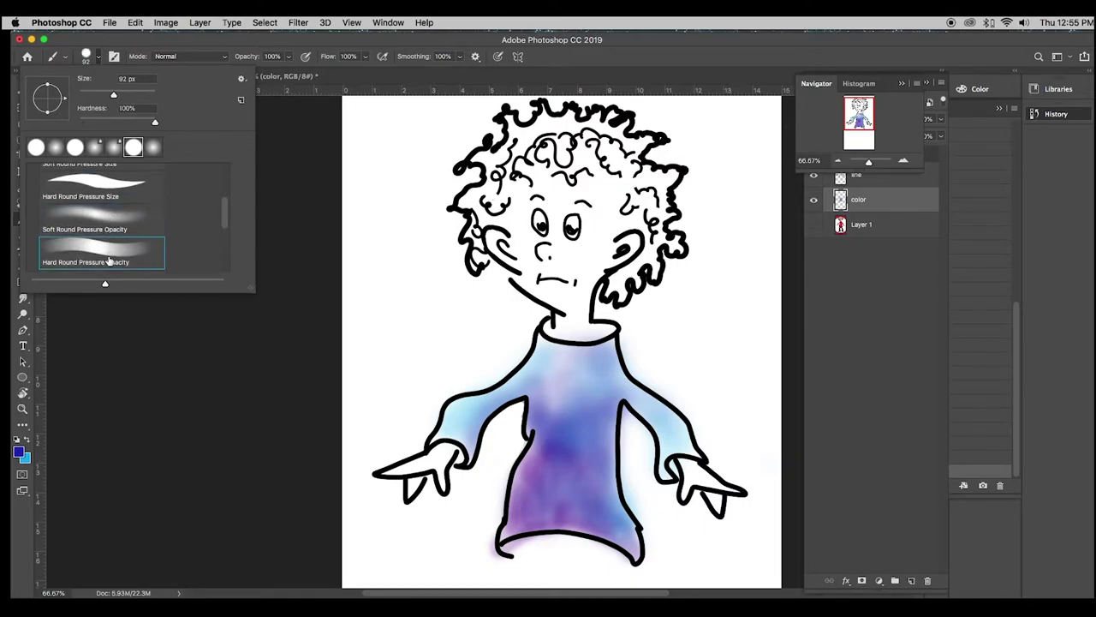
left_click(93, 94)
- Pick a deep orange (#cd6e12) as the foreground colour in the Color Picker
left_click(19, 452)
left_click(20, 452)
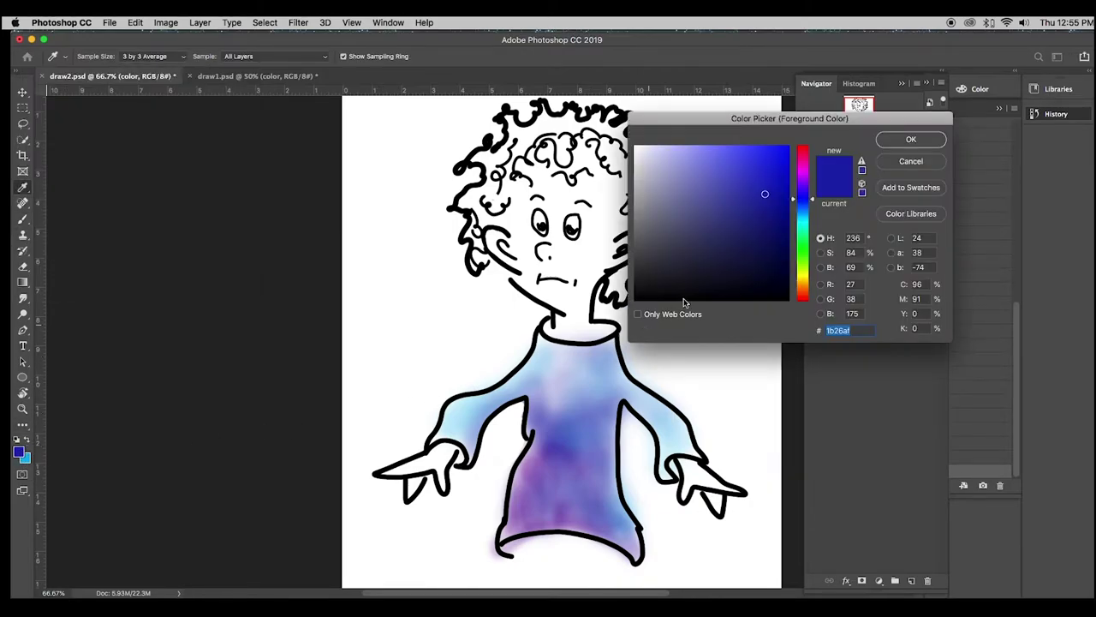
left_click(804, 175)
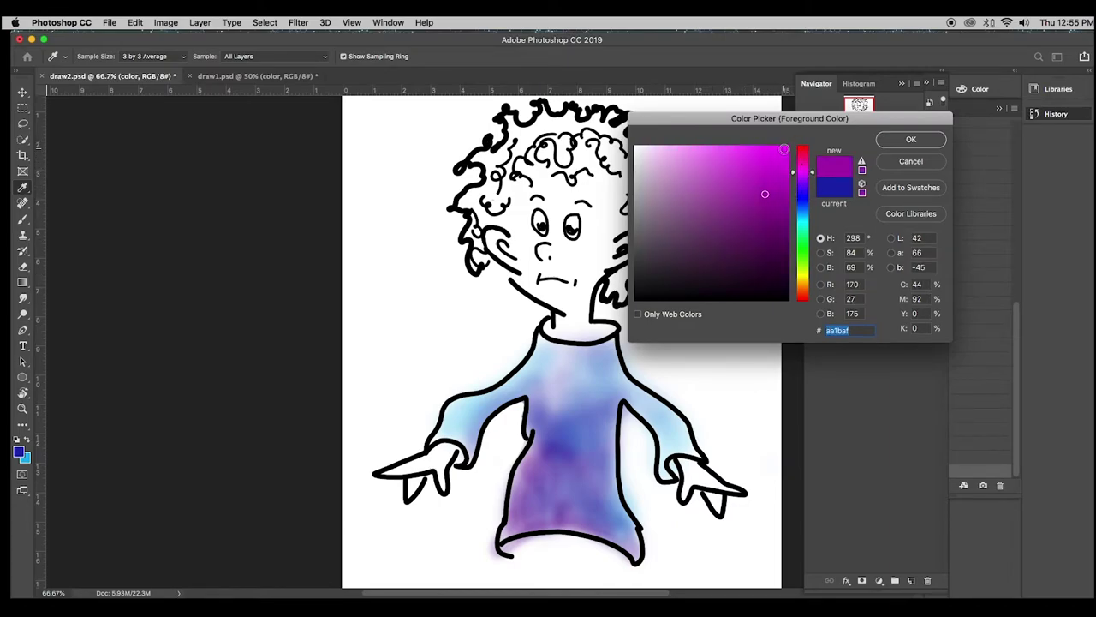
left_click(784, 151)
left_click(805, 288)
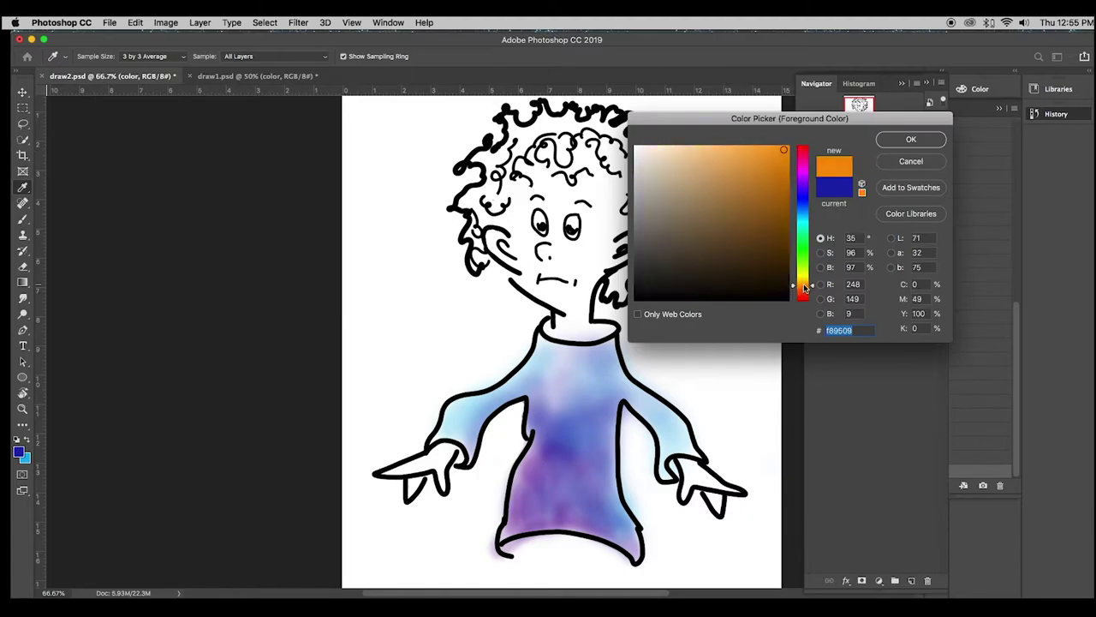
left_click(772, 162)
left_click(777, 176)
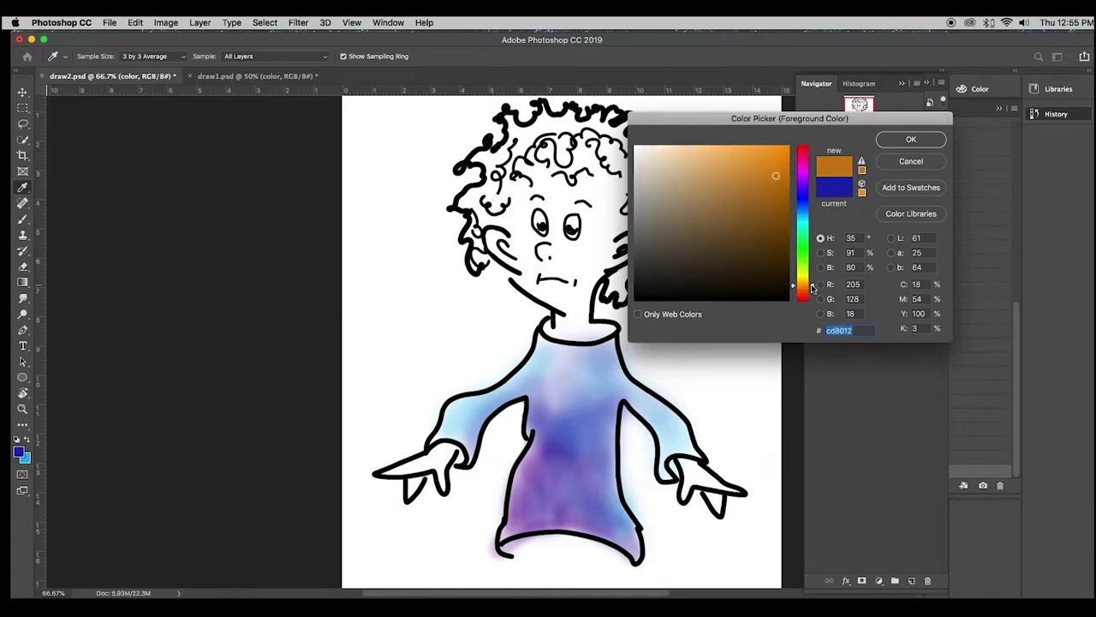
mouse_move(812, 288)
left_mouse_down()
mouse_move(810, 276)
mouse_move(814, 293)
left_mouse_up()
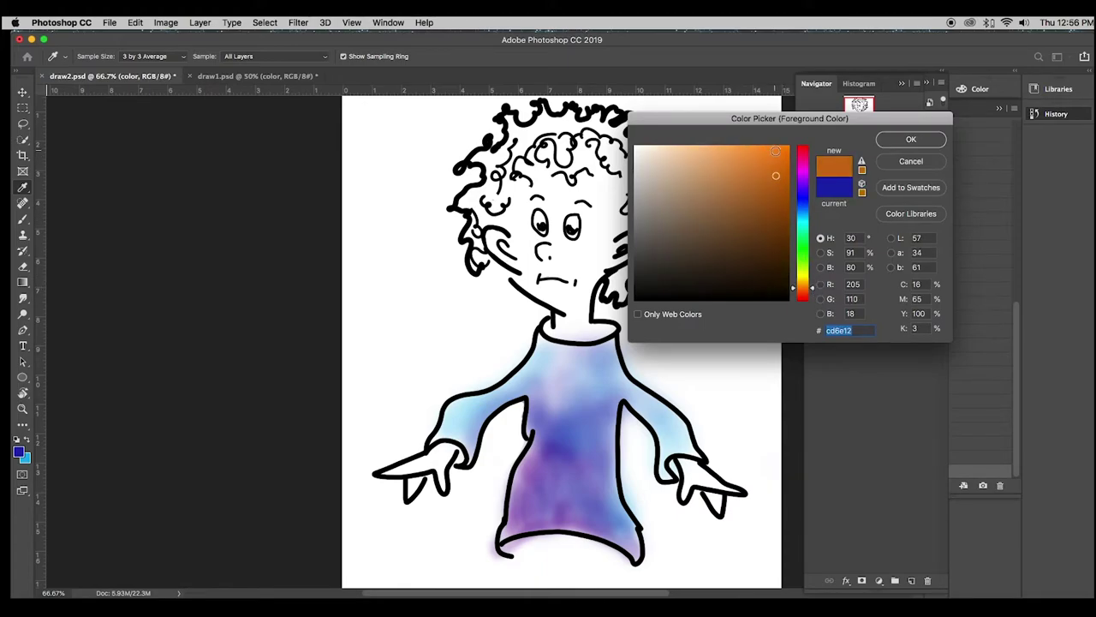
left_click(911, 140)
- Paint two crossing orange strokes on the upper chest, intensifying the flower's centre
key("b")
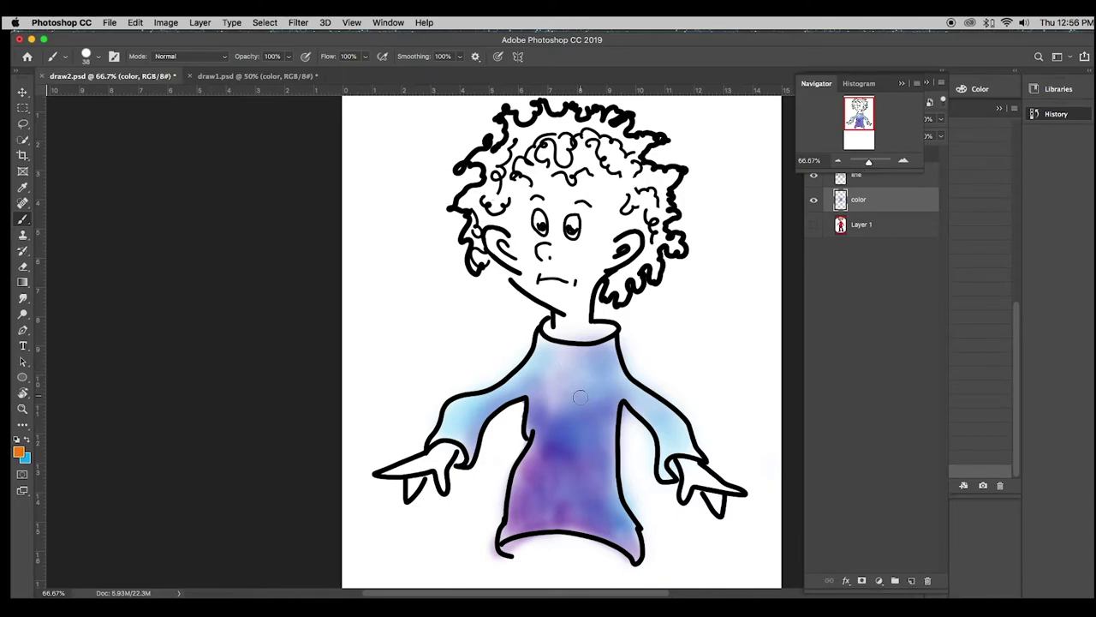
left_click_drag(597, 397, 546, 359)
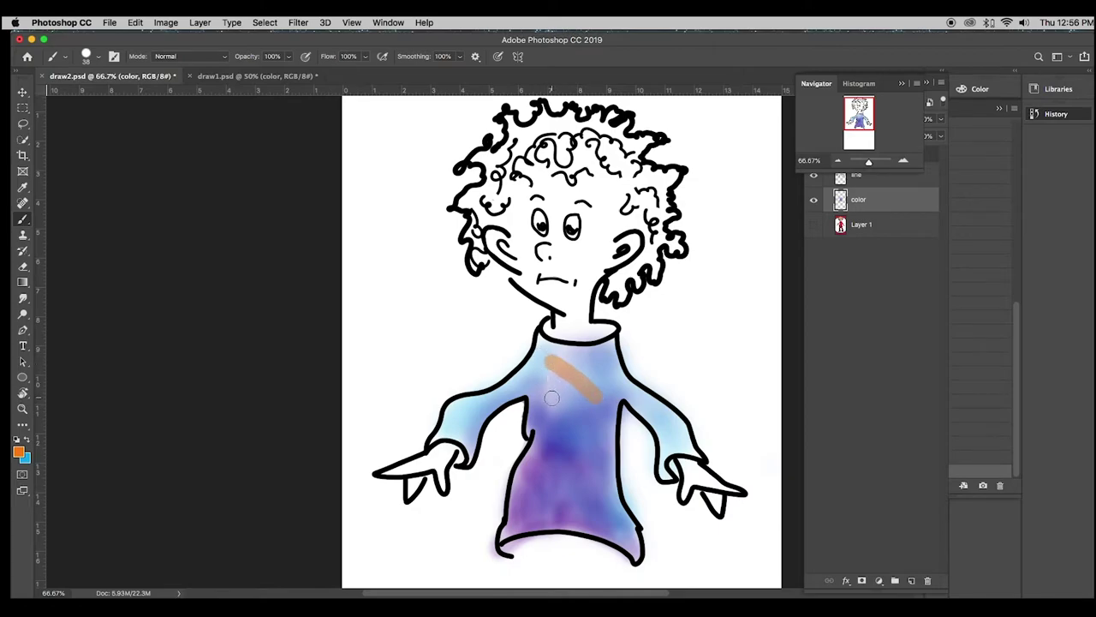
left_click_drag(548, 401, 600, 355)
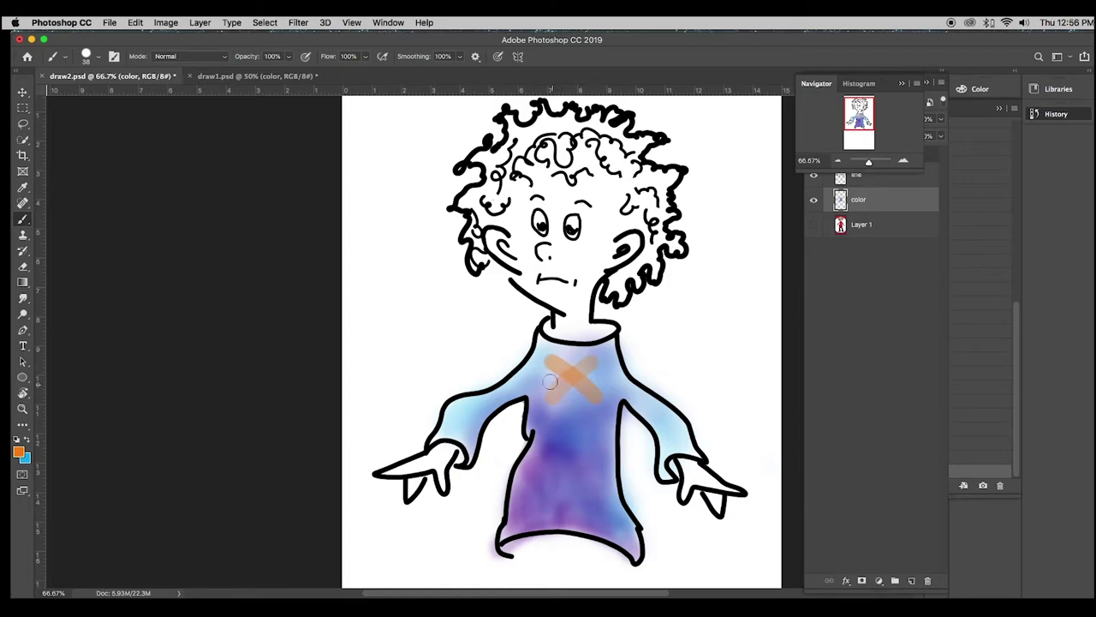
mouse_move(543, 378)
left_mouse_down()
mouse_move(613, 382)
mouse_move(569, 349)
mouse_move(571, 399)
left_mouse_up()
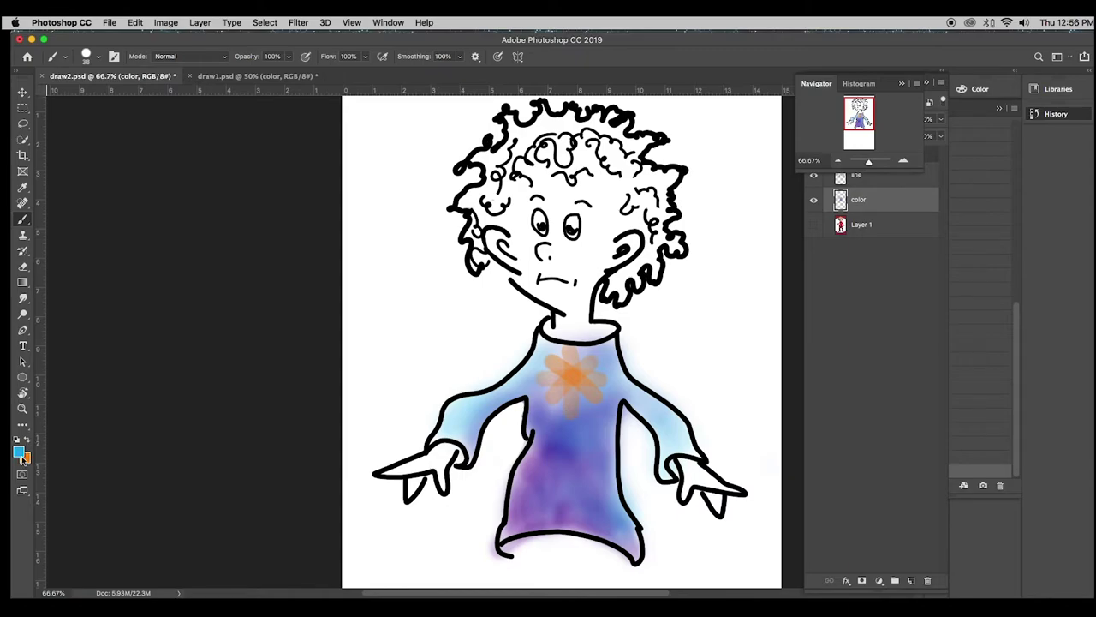
- Shrink the brush to 20 px and paint another petal on the chest flower
left_click(98, 57)
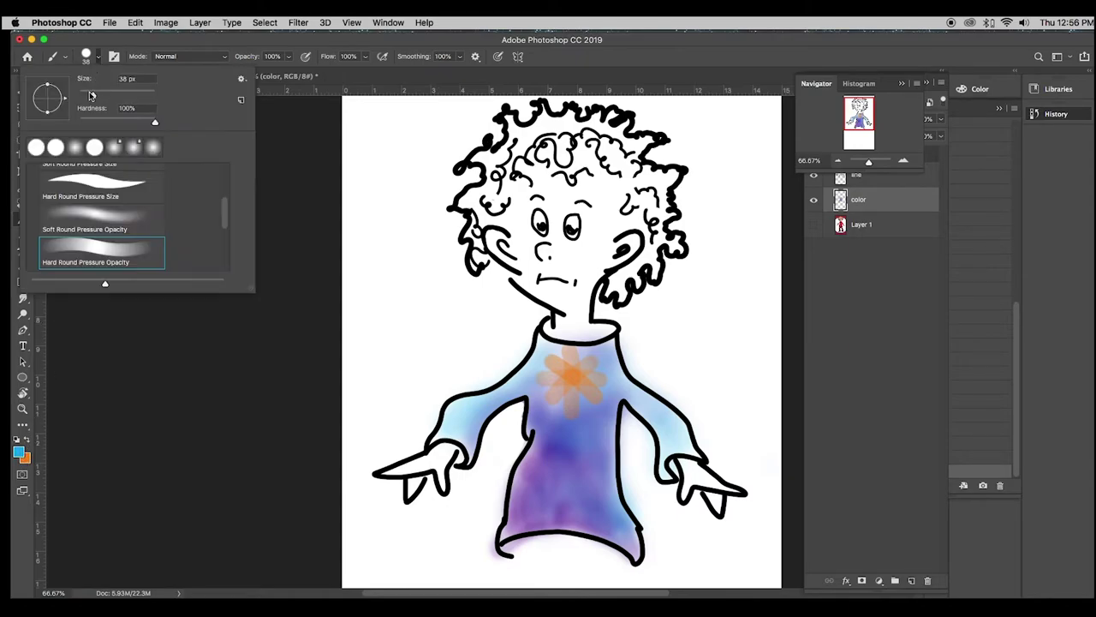
left_click_drag(89, 96, 85, 95)
left_click(572, 354)
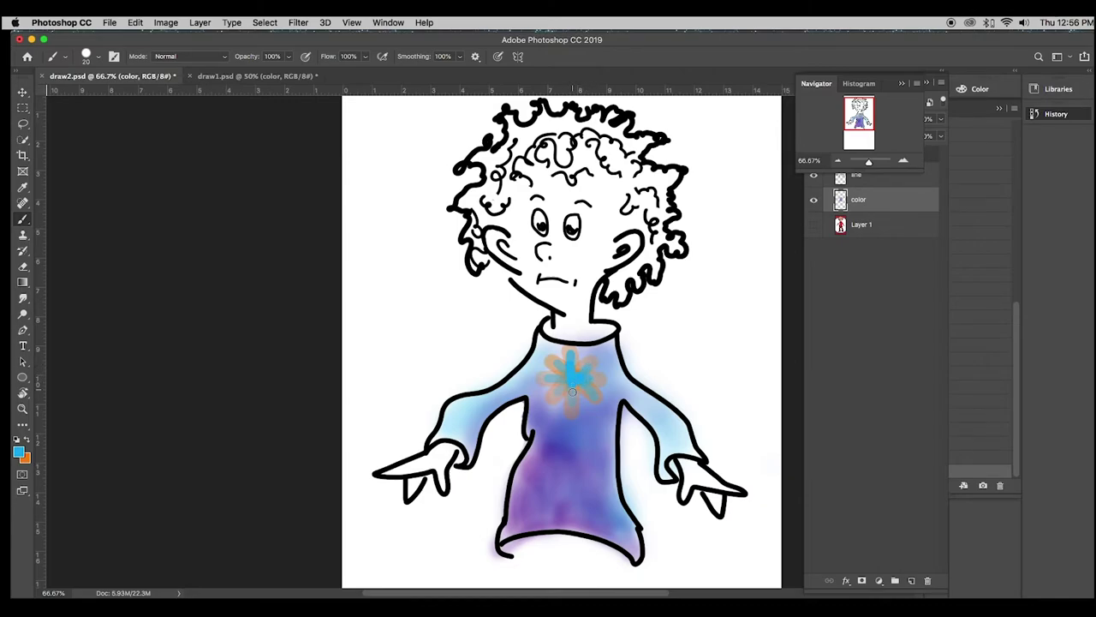
left_click_drag(571, 411, 566, 378)
- Select the Smudge tool, zoom to 200% and bring the flower into view
left_click(19, 300)
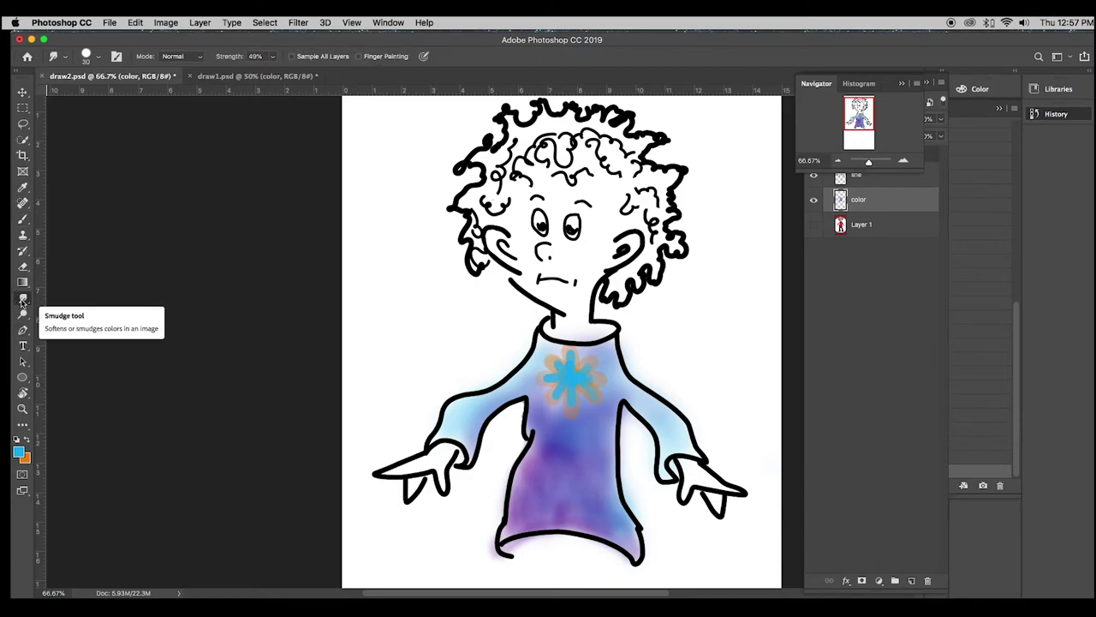
left_click(23, 299)
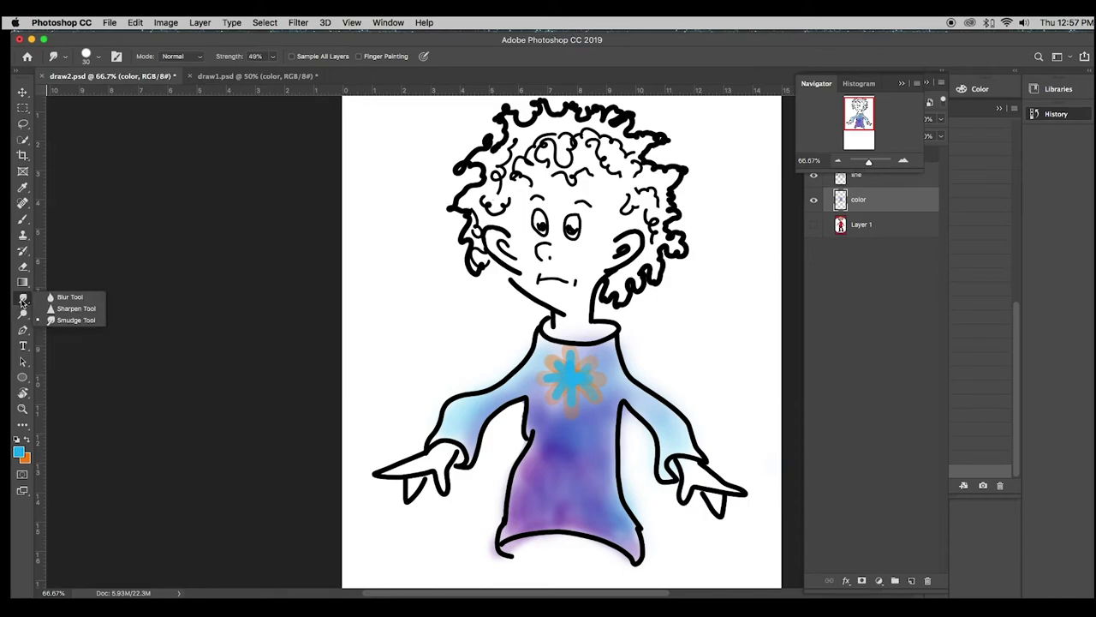
left_click(69, 320)
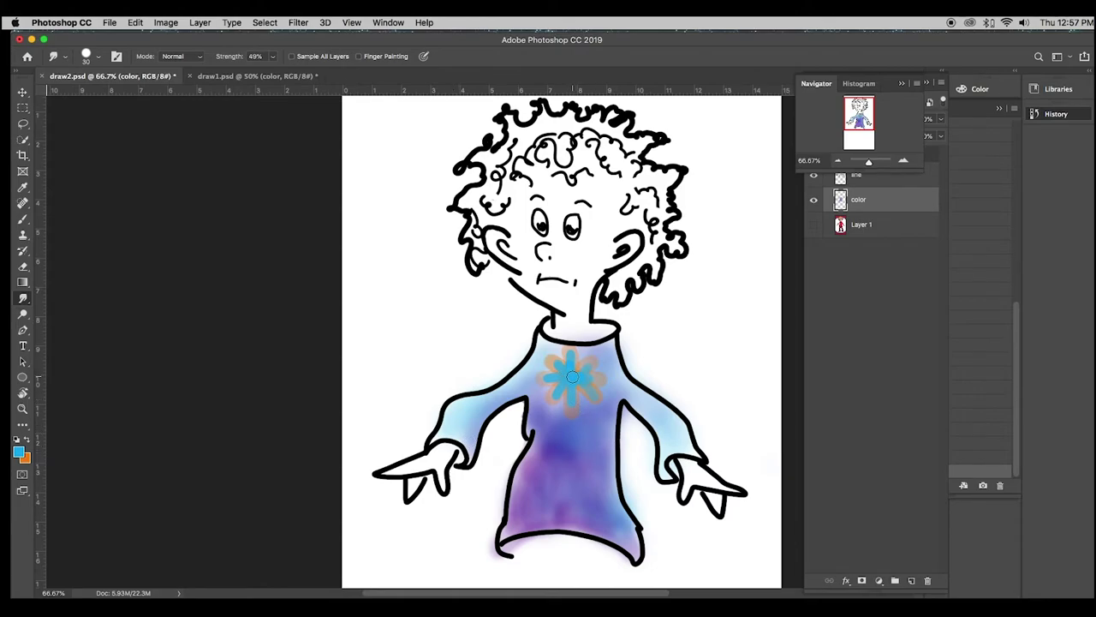
key("super+equal")
key("super+equal")
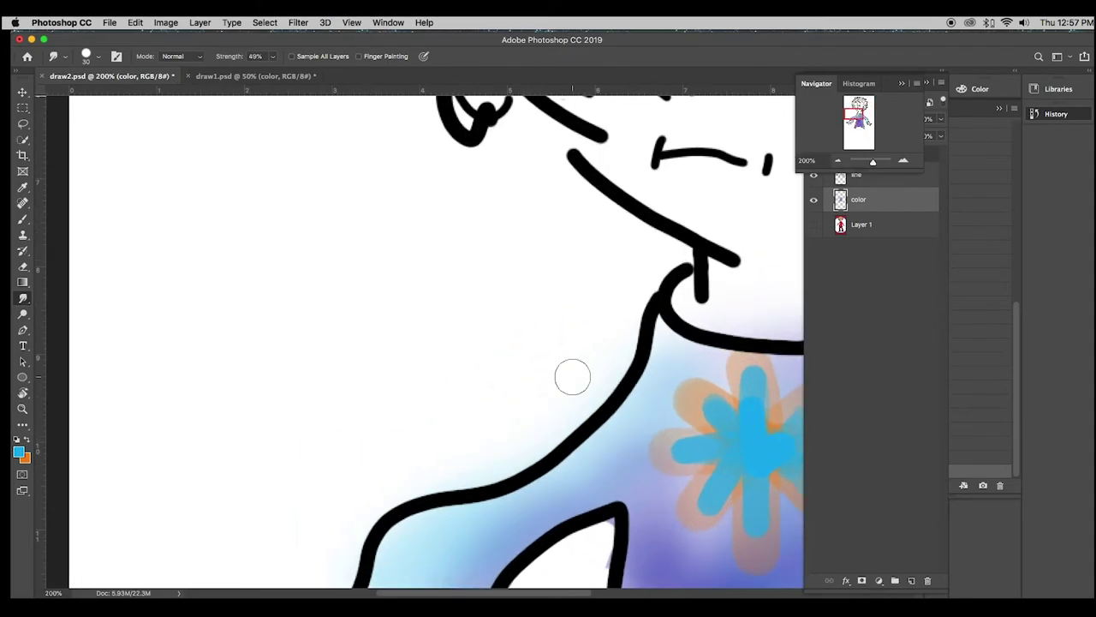
left_click_drag(860, 118, 866, 120)
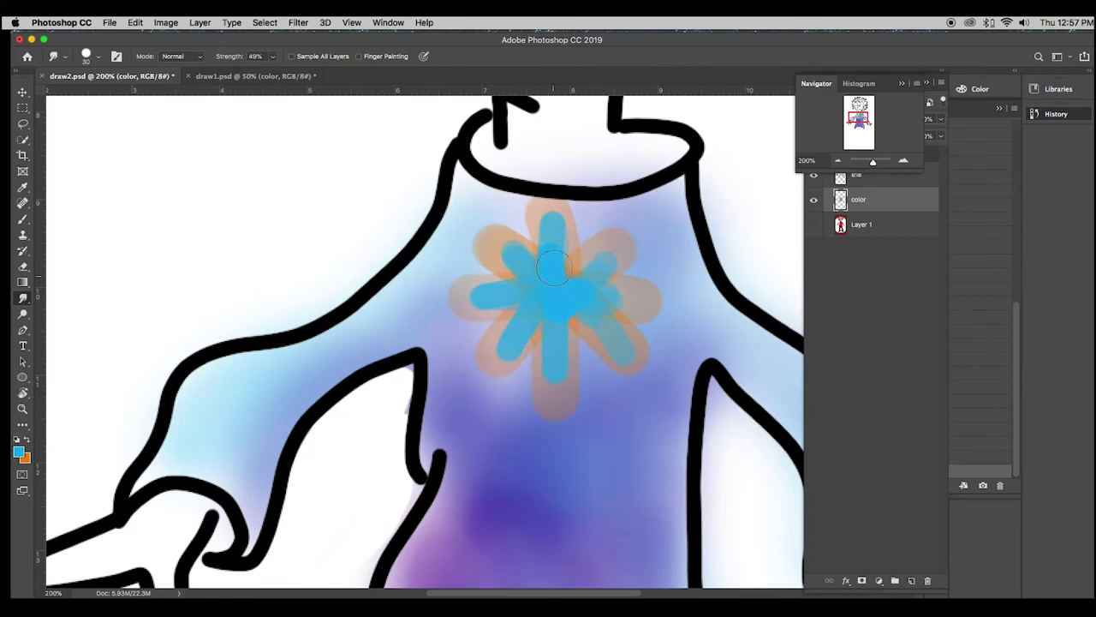
- Smear the blue centre up, right and down into the top, right and bottom petals
left_click_drag(553, 268, 549, 130)
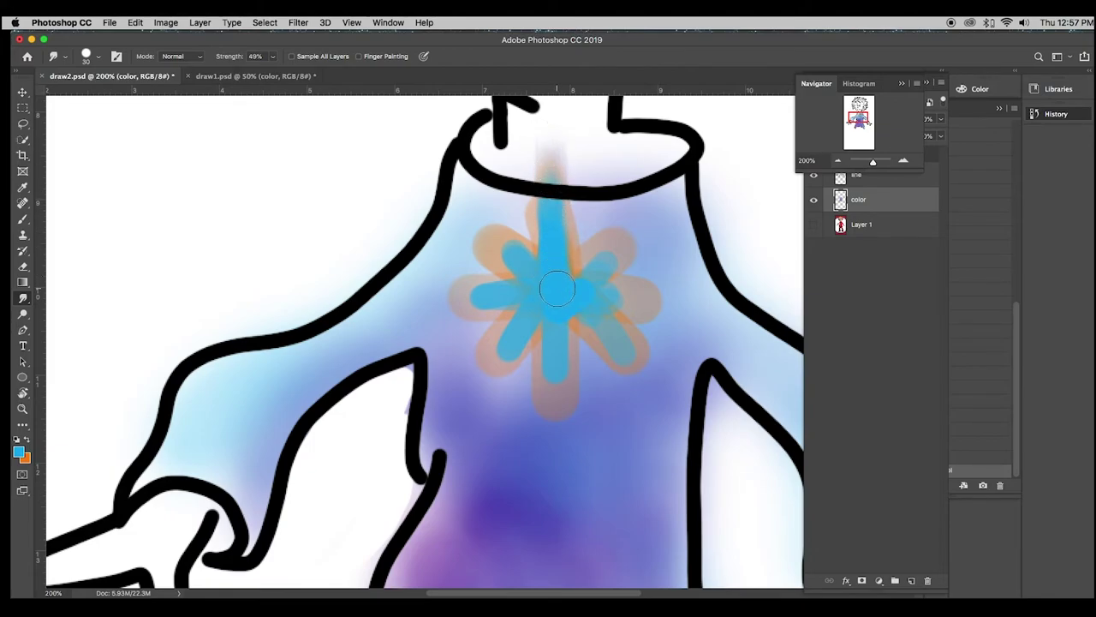
left_click_drag(556, 289, 624, 199)
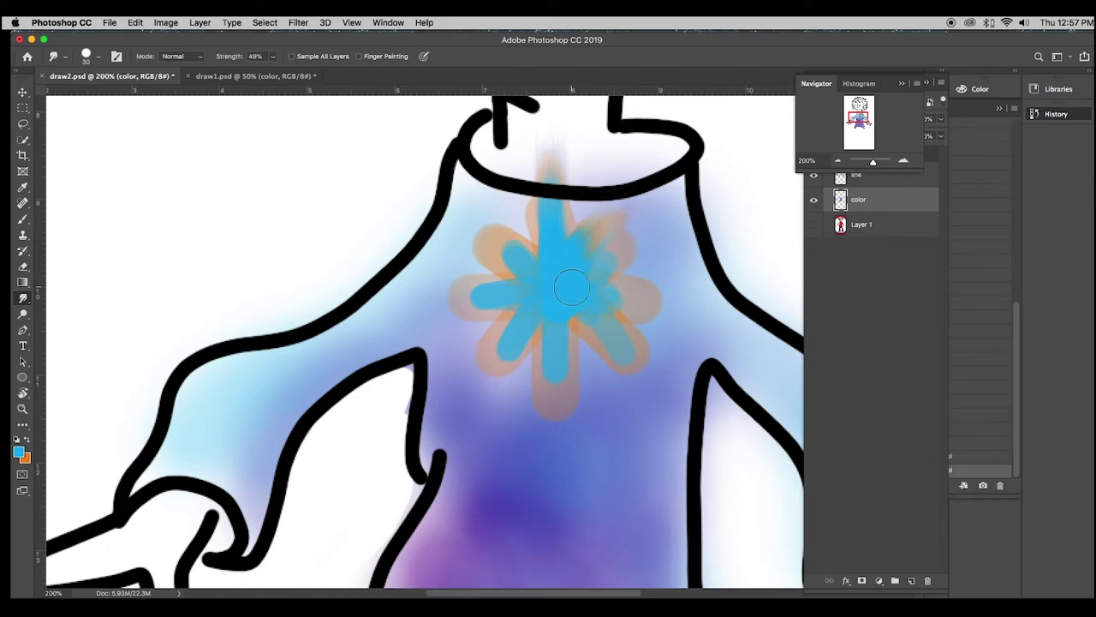
left_click_drag(571, 288, 643, 245)
left_click_drag(580, 296, 672, 307)
mouse_move(565, 308)
left_mouse_down()
mouse_move(607, 358)
mouse_move(656, 383)
left_mouse_up()
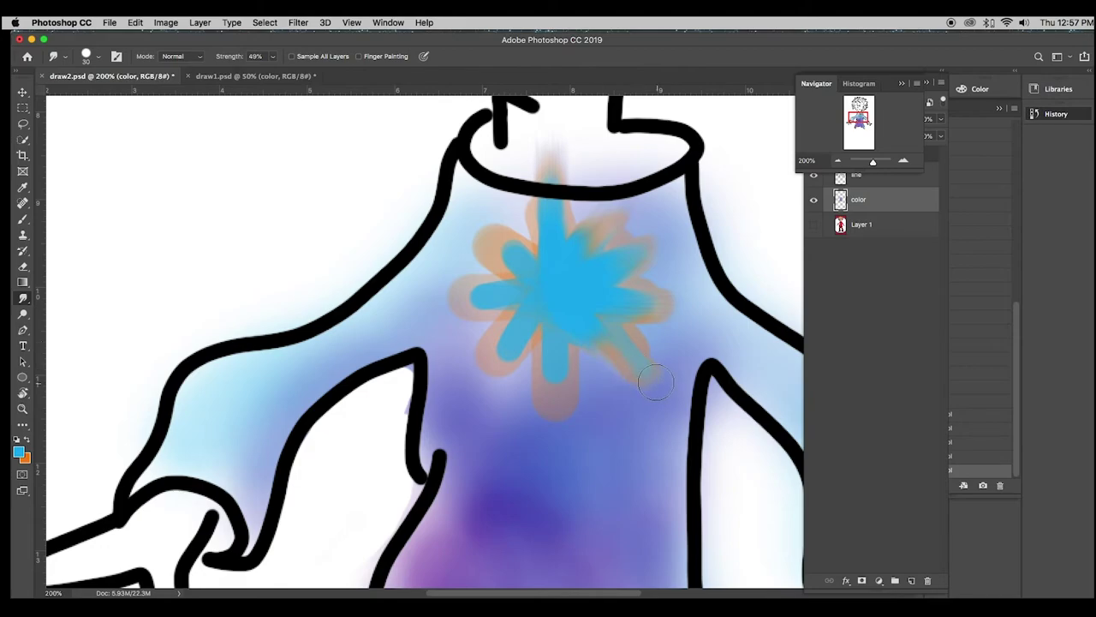
left_click_drag(552, 326, 590, 403)
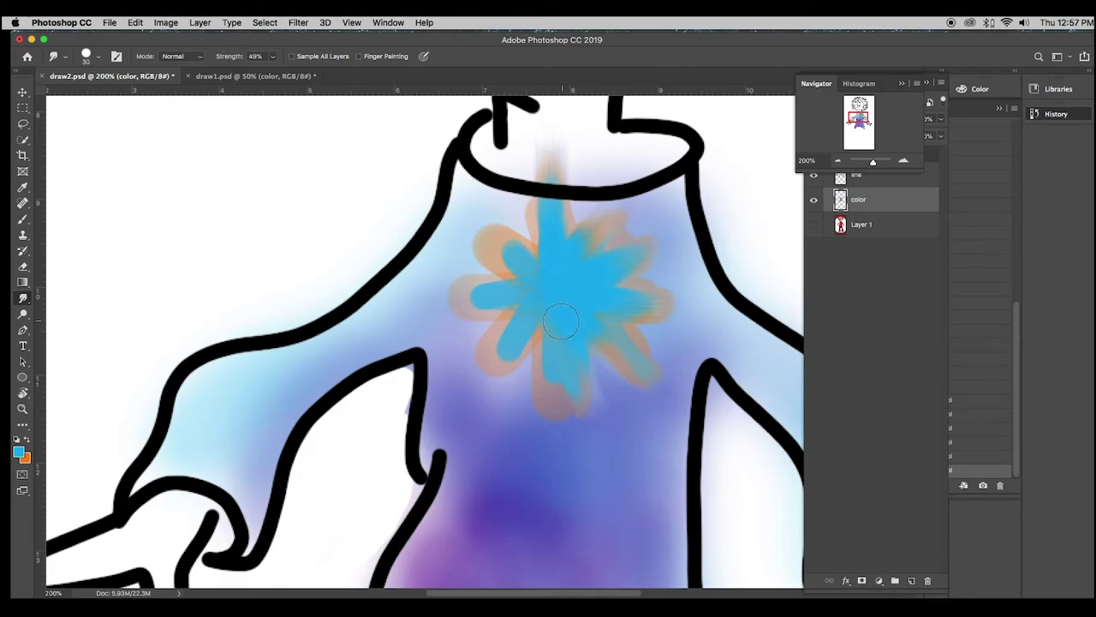
left_click_drag(560, 321, 543, 415)
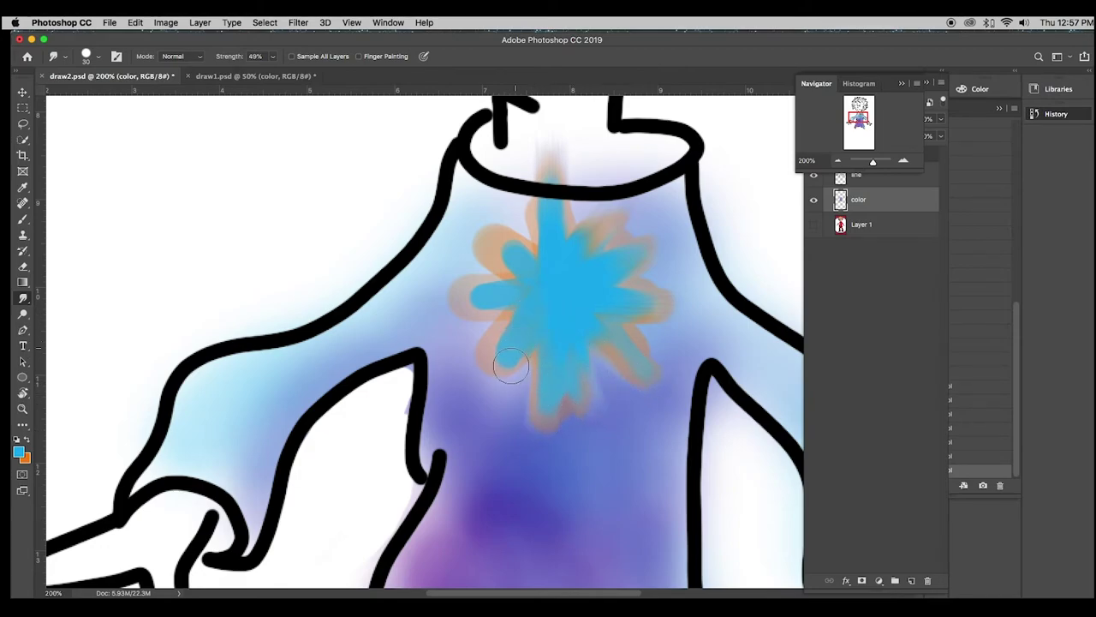
- Push the flower's lower-left, left and upper arms outward into the orange
left_click_drag(511, 366, 501, 403)
mouse_move(514, 312)
left_mouse_down()
mouse_move(505, 339)
mouse_move(458, 373)
left_mouse_up()
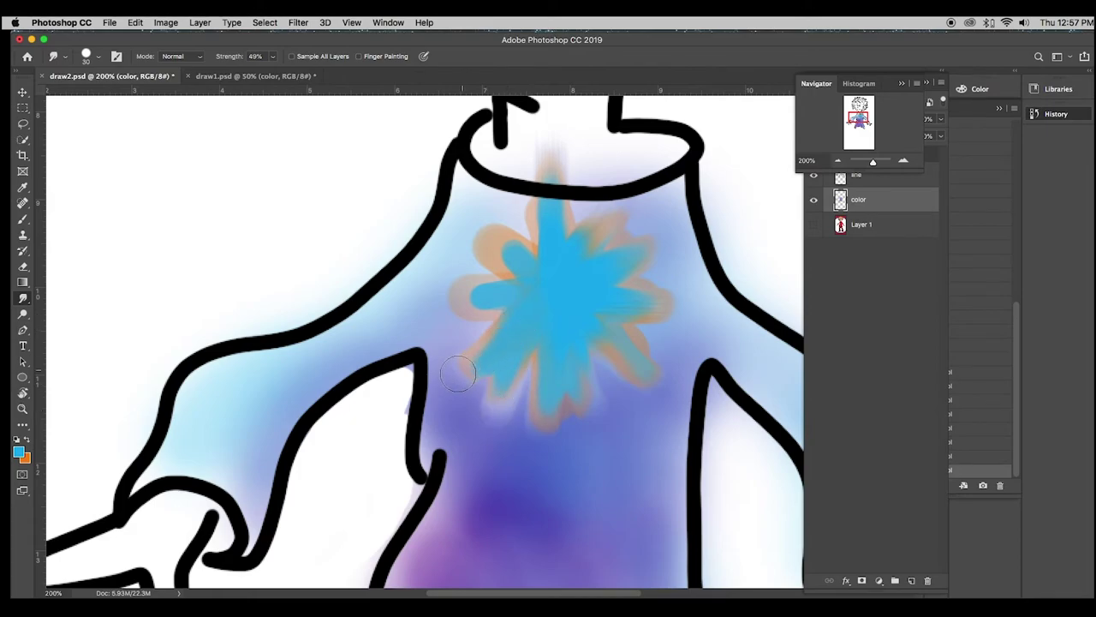
left_click_drag(542, 293, 431, 316)
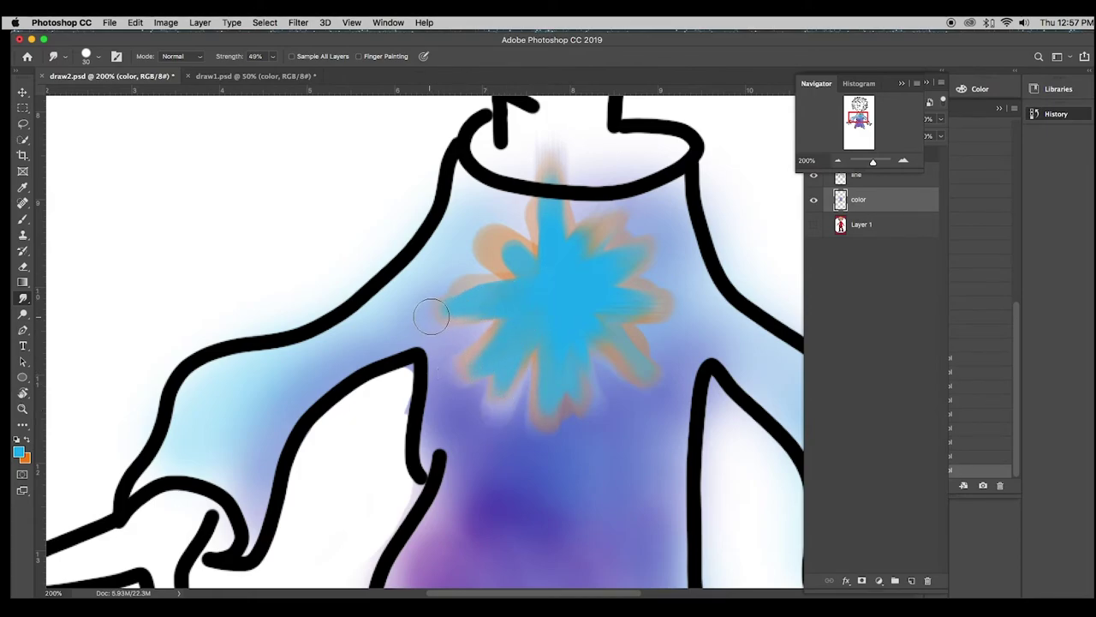
left_click_drag(543, 286, 436, 264)
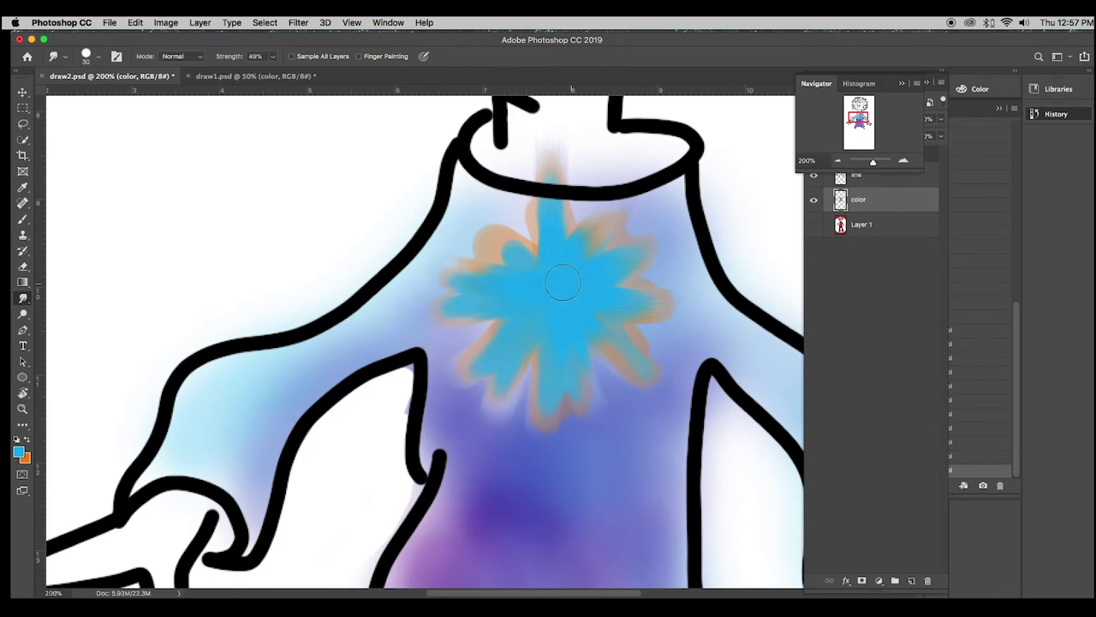
left_click_drag(551, 286, 472, 240)
left_click_drag(559, 276, 478, 185)
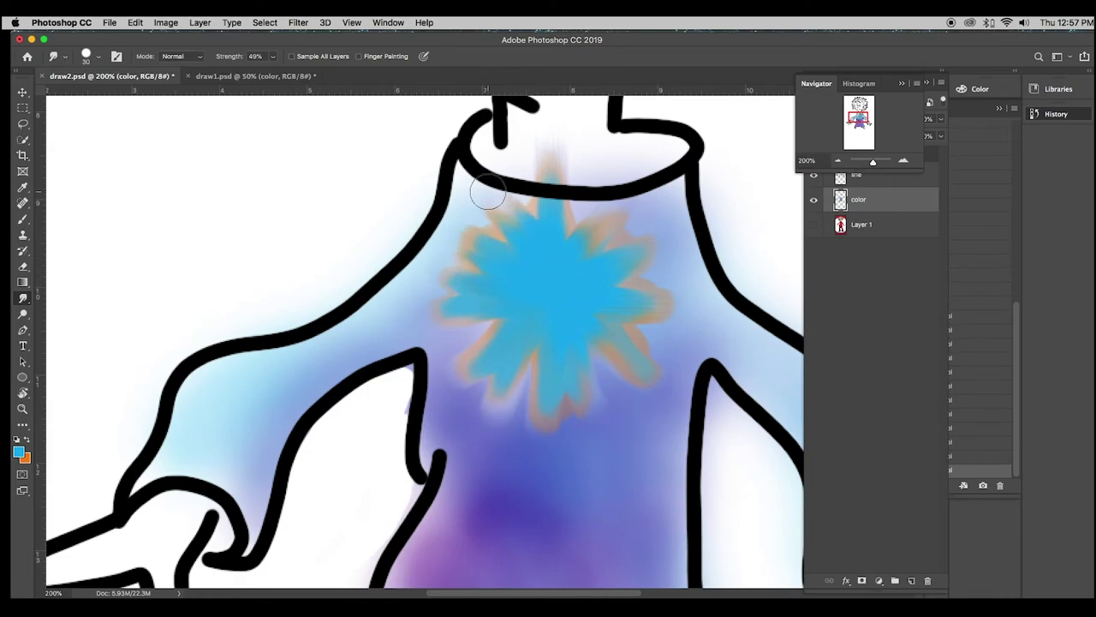
left_click_drag(573, 262, 626, 195)
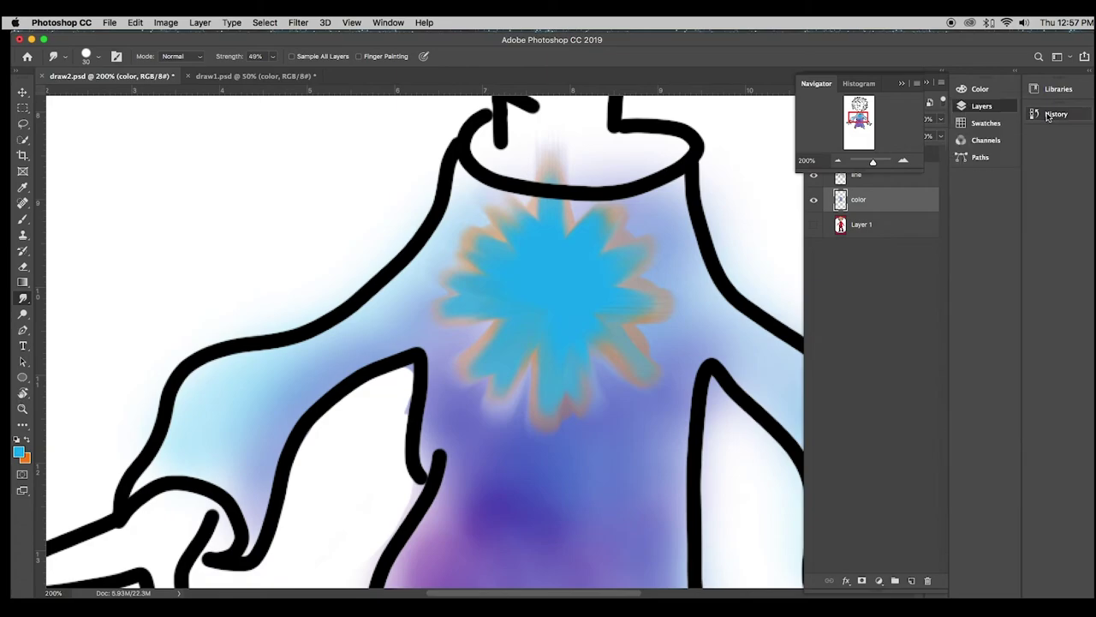
- Revert the flower to its pre-smudge state using the History panel
left_click(1055, 114)
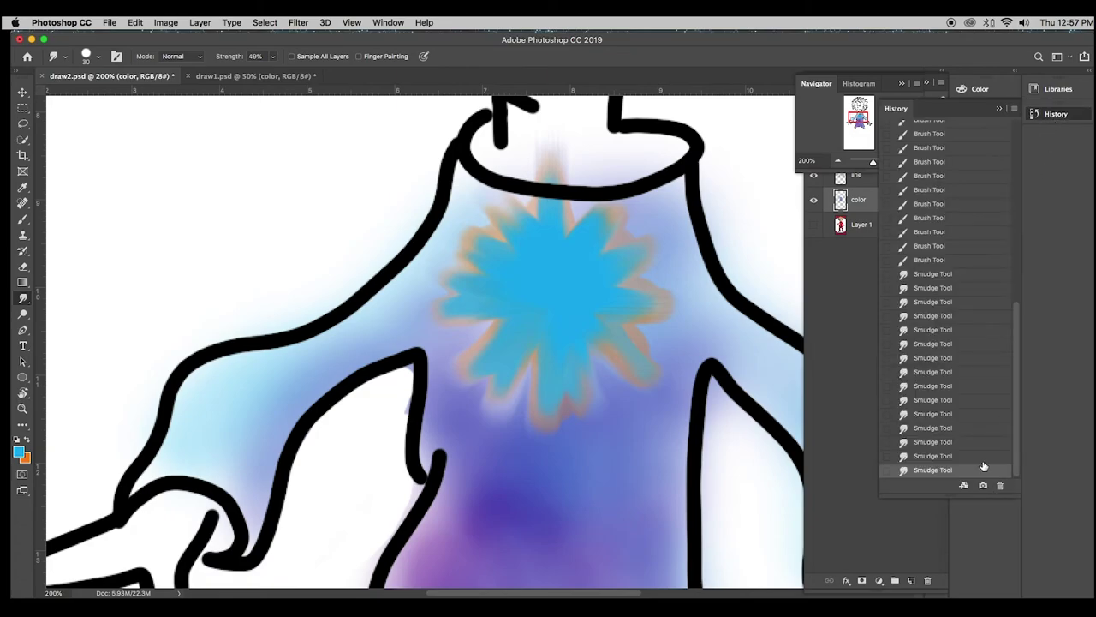
left_click(942, 274)
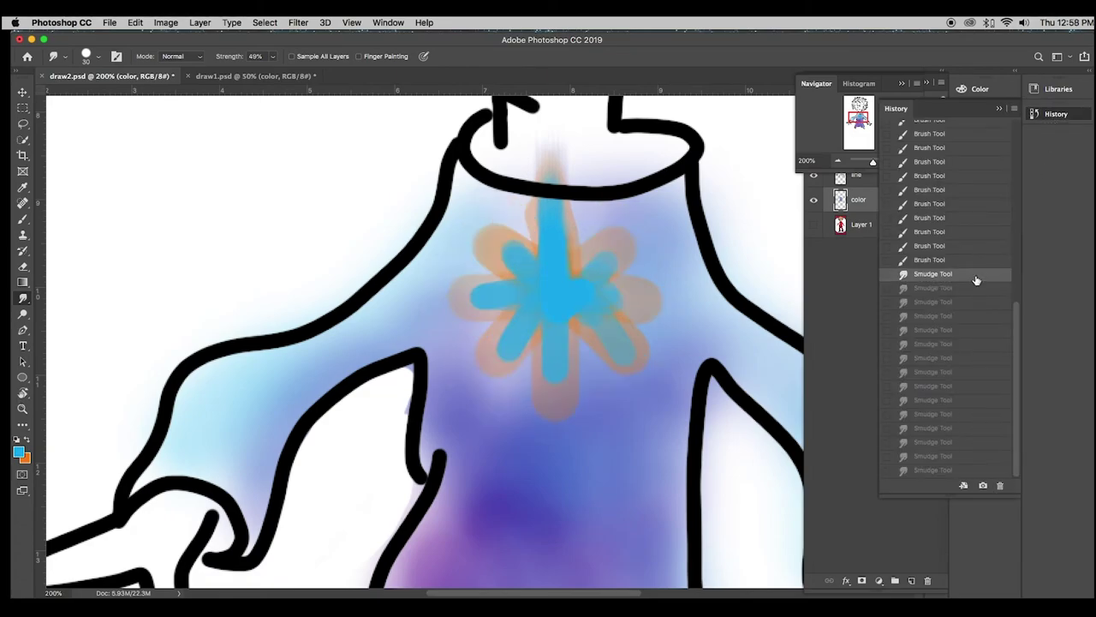
left_click(975, 260)
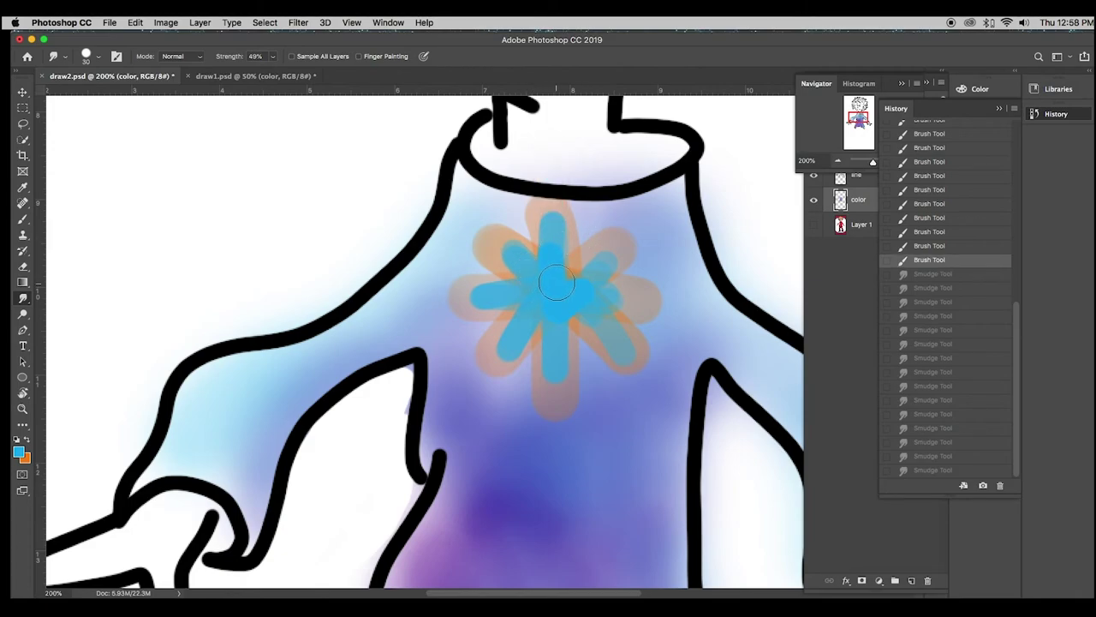
- Retry smudging the top and right petals, then undo the attempt
mouse_move(552, 244)
left_mouse_down()
mouse_move(543, 204)
mouse_move(555, 272)
mouse_move(556, 240)
mouse_move(580, 206)
mouse_move(558, 259)
mouse_move(536, 230)
left_mouse_up()
mouse_move(553, 281)
left_mouse_down()
mouse_move(579, 239)
mouse_move(619, 212)
mouse_move(570, 280)
mouse_move(605, 230)
mouse_move(590, 277)
mouse_move(595, 221)
mouse_move(603, 265)
mouse_move(638, 253)
left_mouse_up()
mouse_move(600, 248)
left_mouse_down()
mouse_move(653, 267)
mouse_move(585, 286)
mouse_move(645, 286)
mouse_move(576, 289)
mouse_move(634, 312)
mouse_move(601, 312)
left_mouse_up()
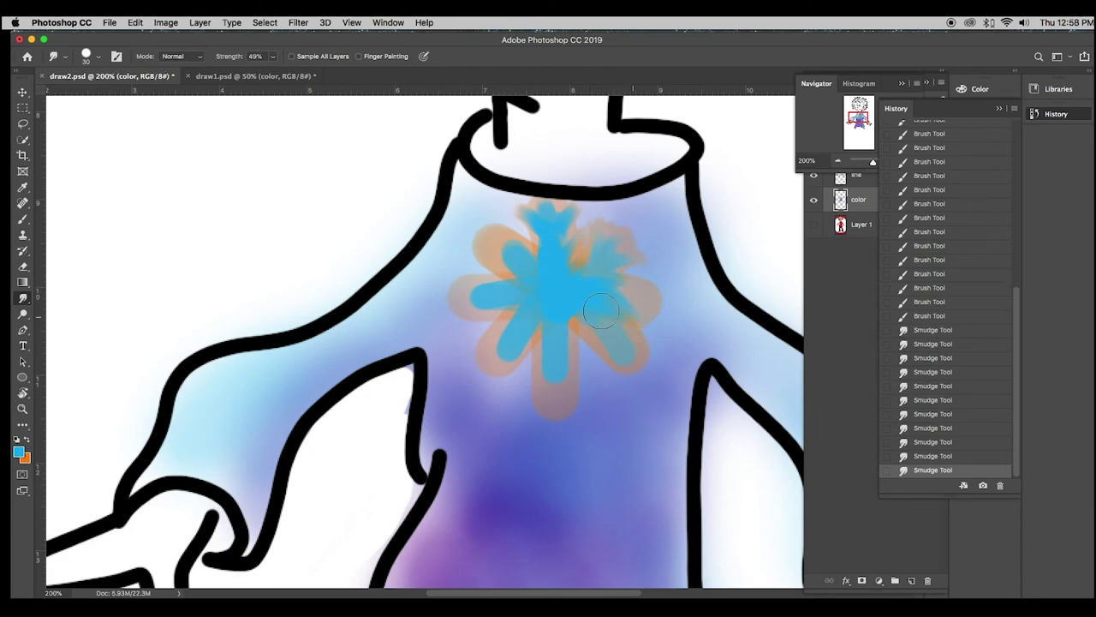
left_click_drag(631, 348, 616, 338)
mouse_move(613, 334)
left_mouse_down()
mouse_move(580, 304)
mouse_move(598, 370)
left_mouse_up()
key("super+z")
key("super+z")
key("super+z")
key("super+z")
key("super+z")
key("super+z")
key("super+z")
key("super+z")
key("super+z")
key("super+z")
key("super+z")
key("super+z")
key("super+z")
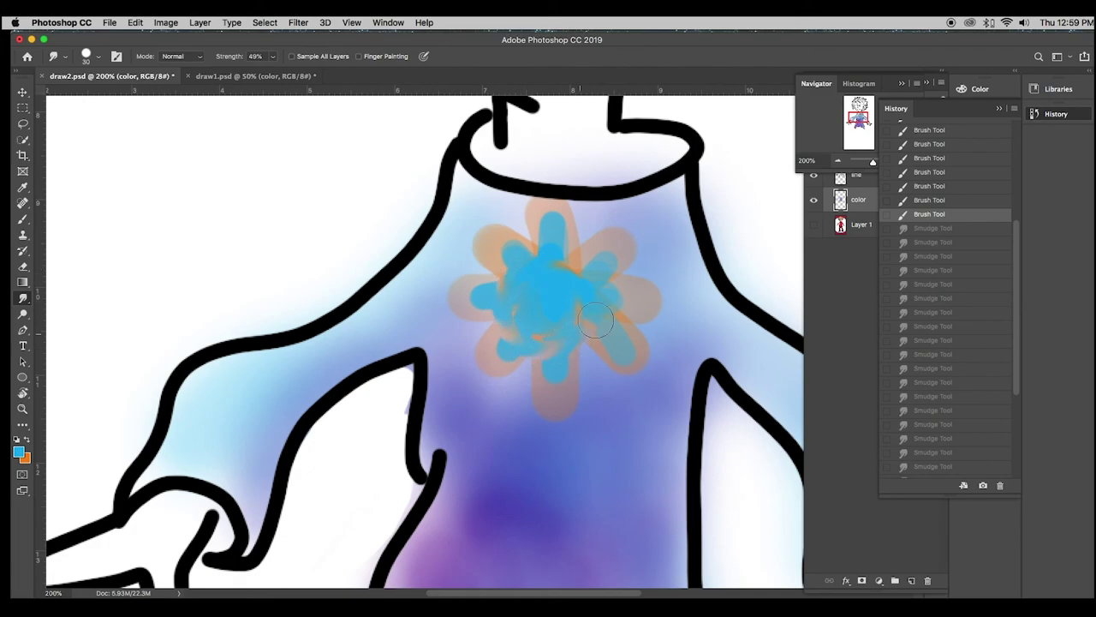
- Swirl the flower's blue and orange together around the centre and right edge
mouse_move(596, 320)
left_mouse_down()
mouse_move(562, 246)
mouse_move(519, 249)
mouse_move(489, 276)
mouse_move(491, 328)
mouse_move(526, 358)
mouse_move(587, 349)
mouse_move(614, 306)
mouse_move(595, 257)
mouse_move(554, 238)
mouse_move(514, 245)
mouse_move(480, 273)
mouse_move(469, 330)
mouse_move(523, 372)
mouse_move(590, 357)
mouse_move(620, 312)
mouse_move(606, 252)
mouse_move(564, 226)
mouse_move(523, 227)
mouse_move(482, 251)
mouse_move(462, 305)
mouse_move(492, 362)
mouse_move(550, 378)
mouse_move(608, 351)
mouse_move(645, 294)
mouse_move(624, 245)
mouse_move(548, 196)
mouse_move(485, 232)
mouse_move(458, 271)
mouse_move(458, 339)
mouse_move(558, 390)
left_mouse_up()
mouse_move(625, 291)
left_mouse_down()
mouse_move(518, 236)
mouse_move(463, 338)
mouse_move(497, 387)
mouse_move(644, 328)
mouse_move(580, 225)
mouse_move(487, 235)
mouse_move(463, 350)
mouse_move(561, 413)
left_mouse_up()
left_click_drag(656, 361, 635, 273)
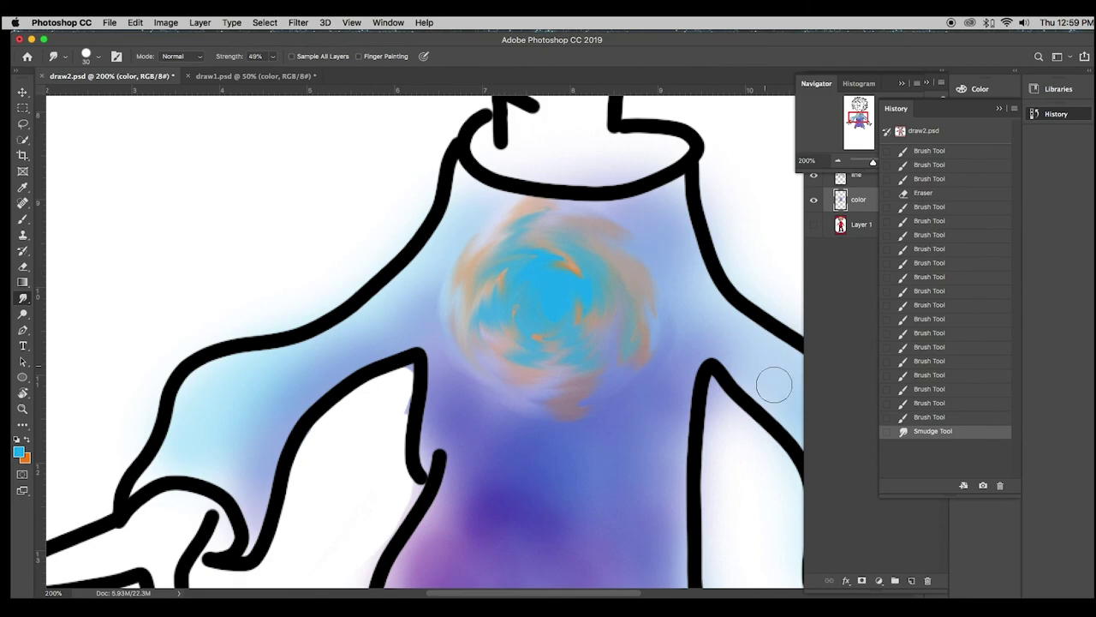